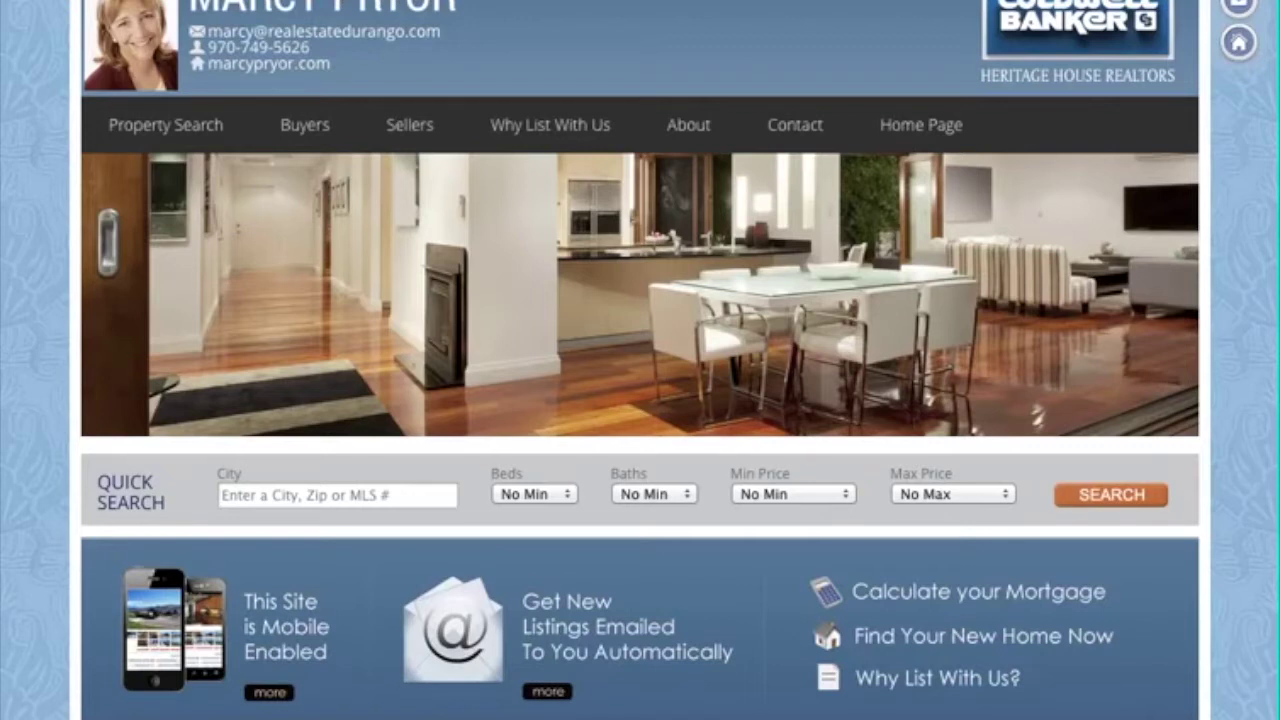
- Browse the live site and view the First-Time Buyers page
scroll(648, 572, down, 5)
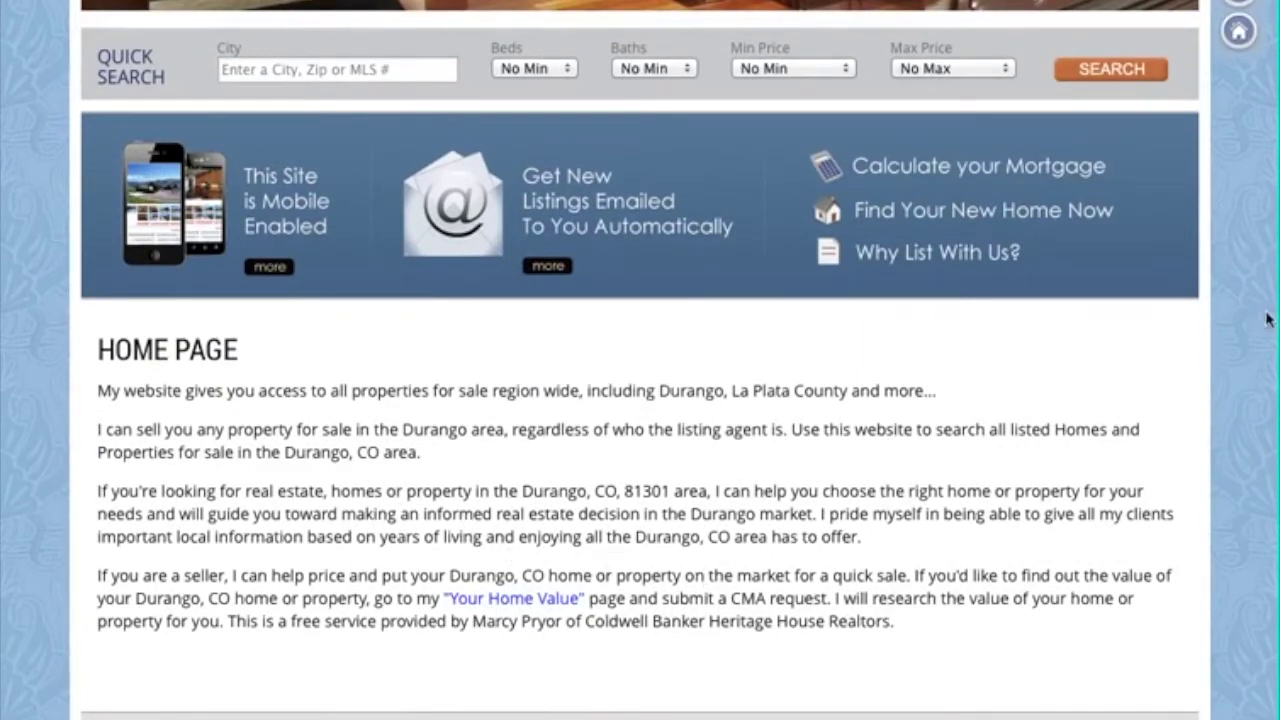
scroll(1272, 288, up, 1)
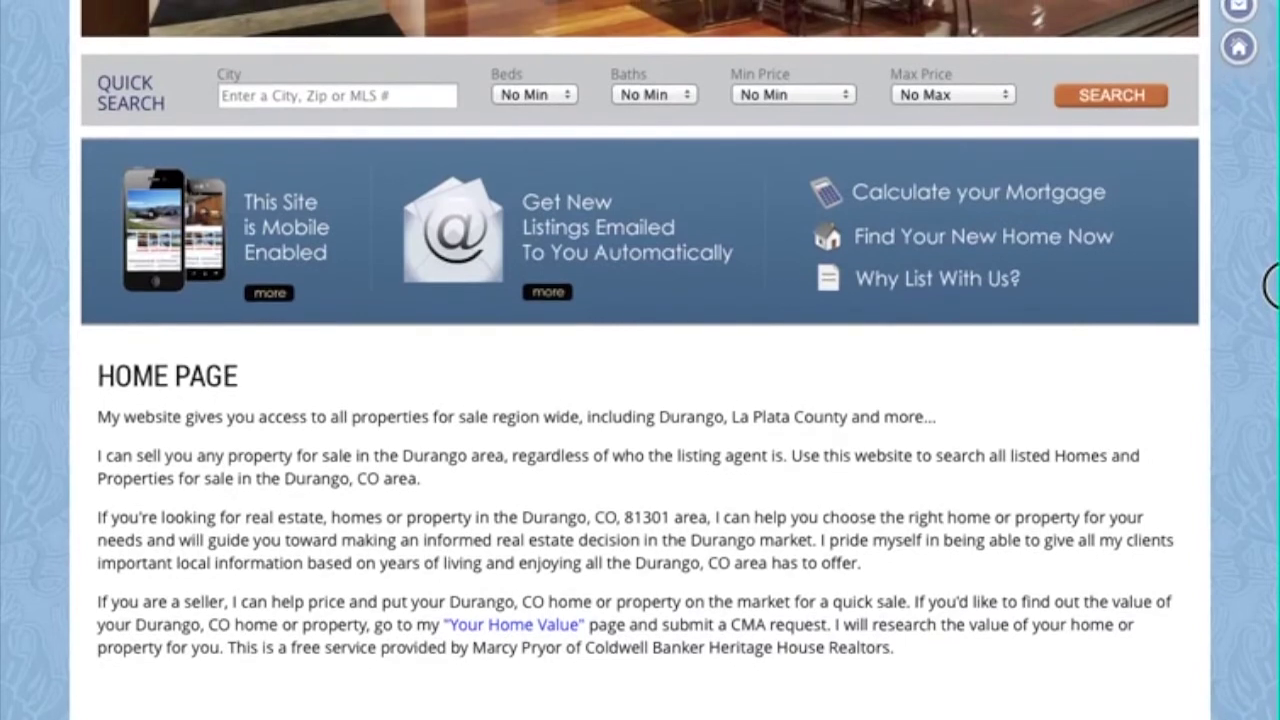
scroll(1270, 287, up, 1)
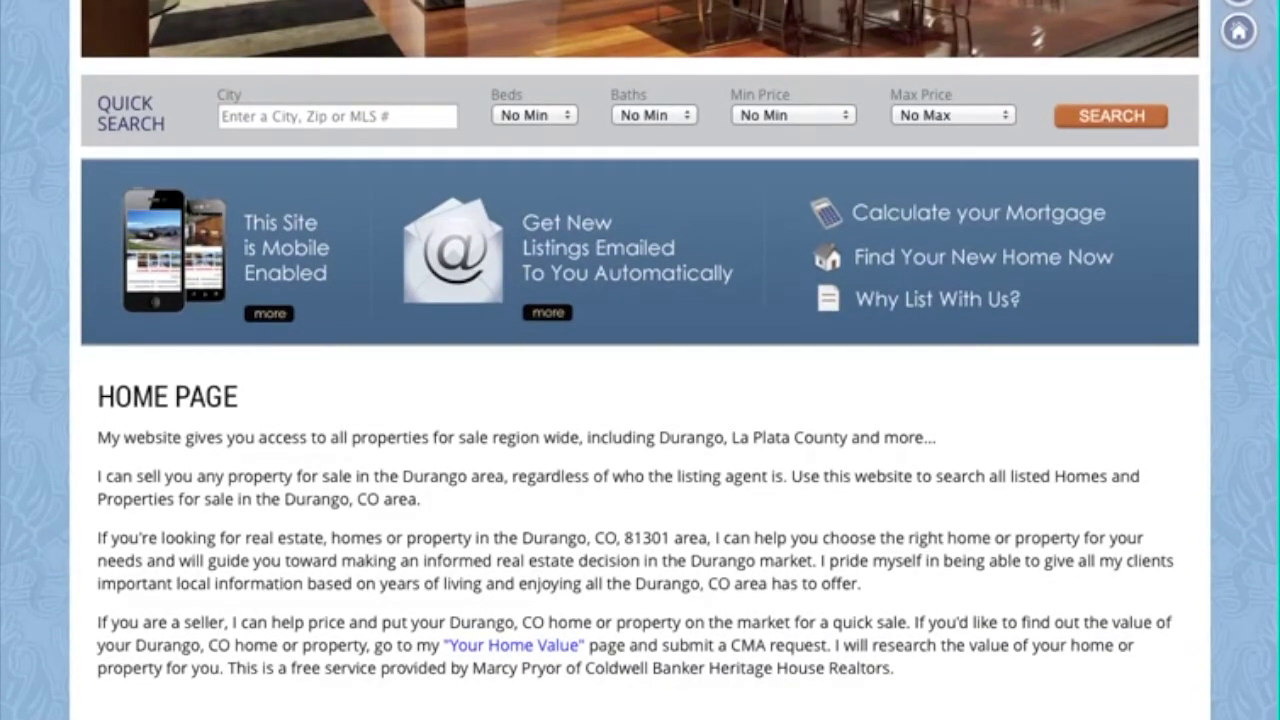
scroll(1268, 200, up, 5)
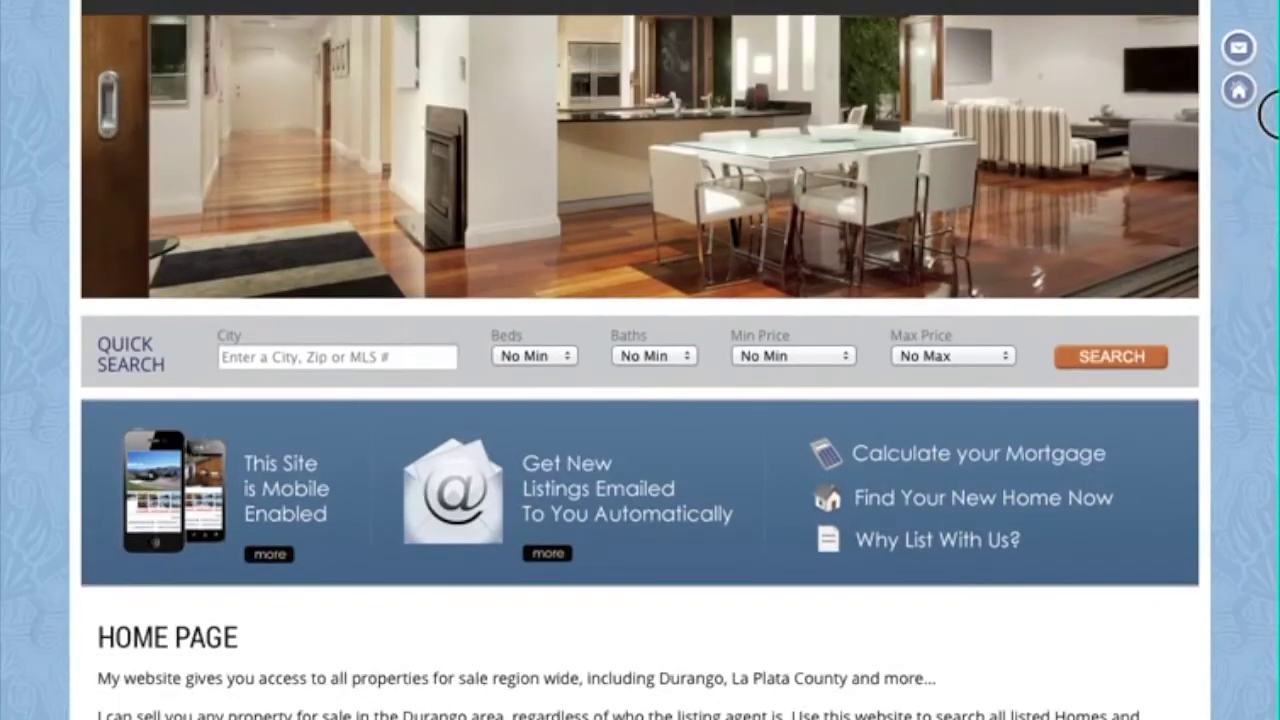
scroll(1268, 100, up, 1)
scroll(1268, 60, up, 4)
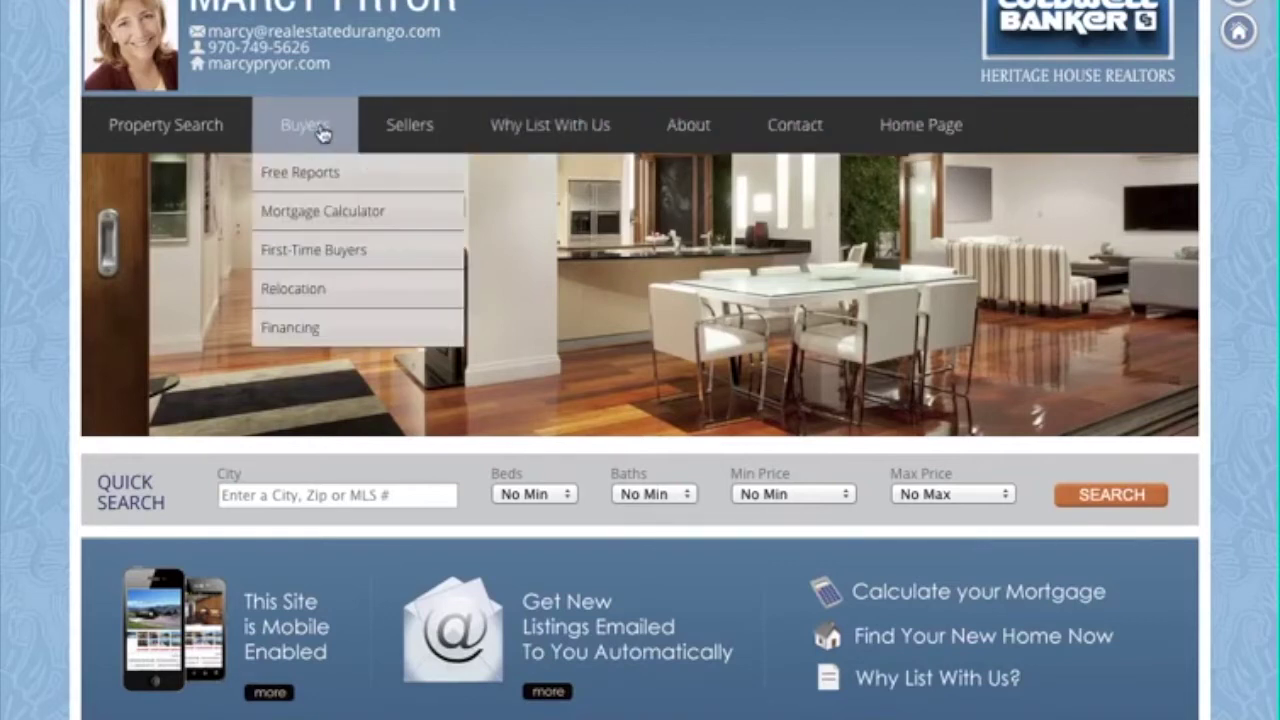
mouse_move(305, 125)
click(302, 249)
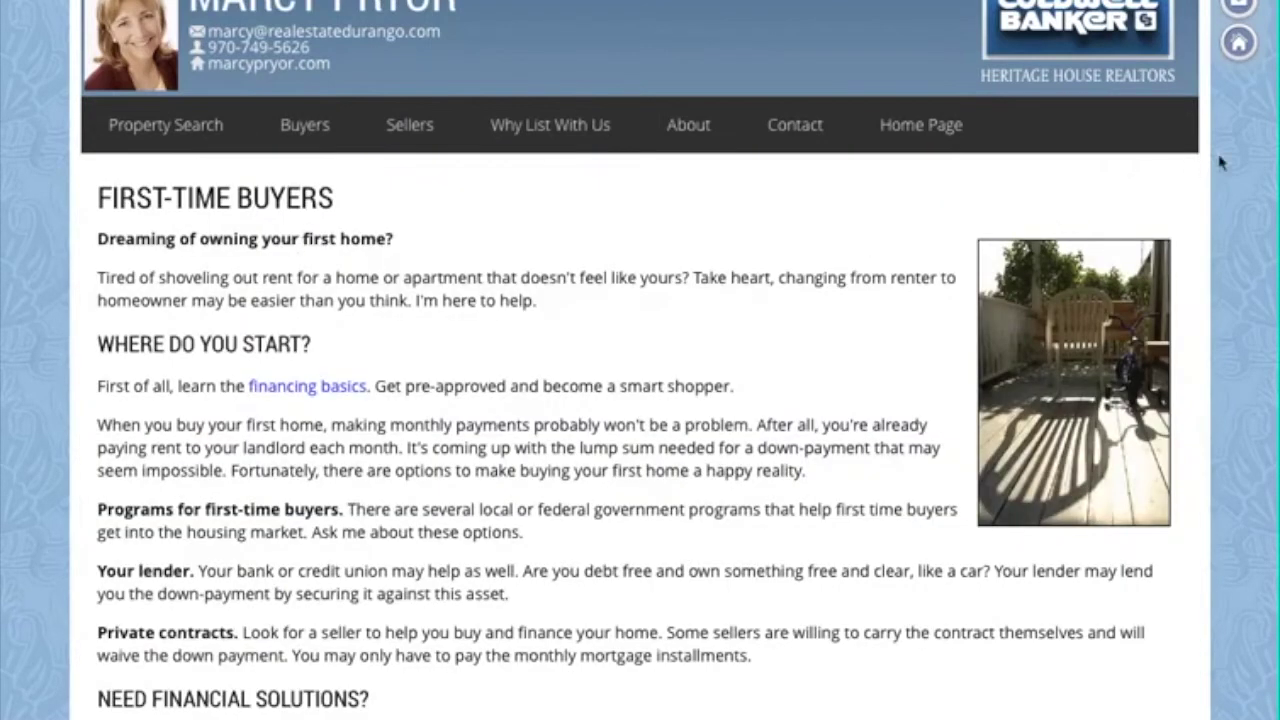
scroll(1270, 330, down, 3)
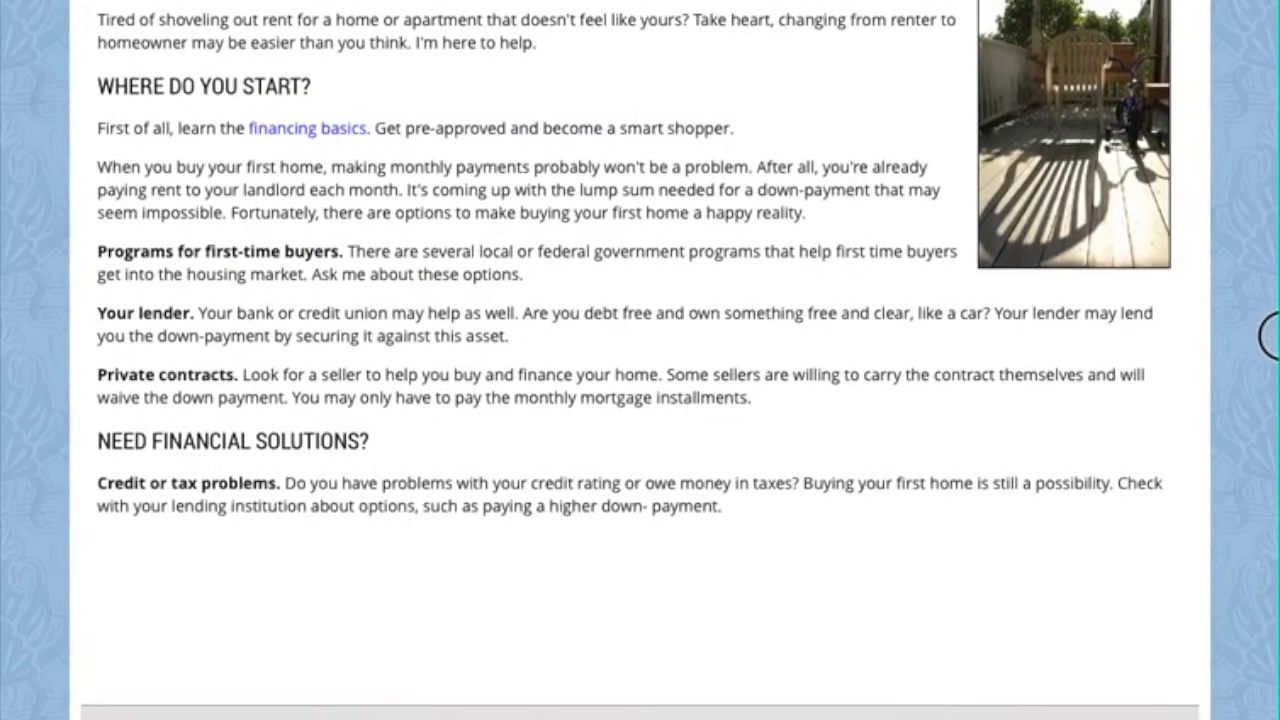
scroll(1270, 335, up, 3)
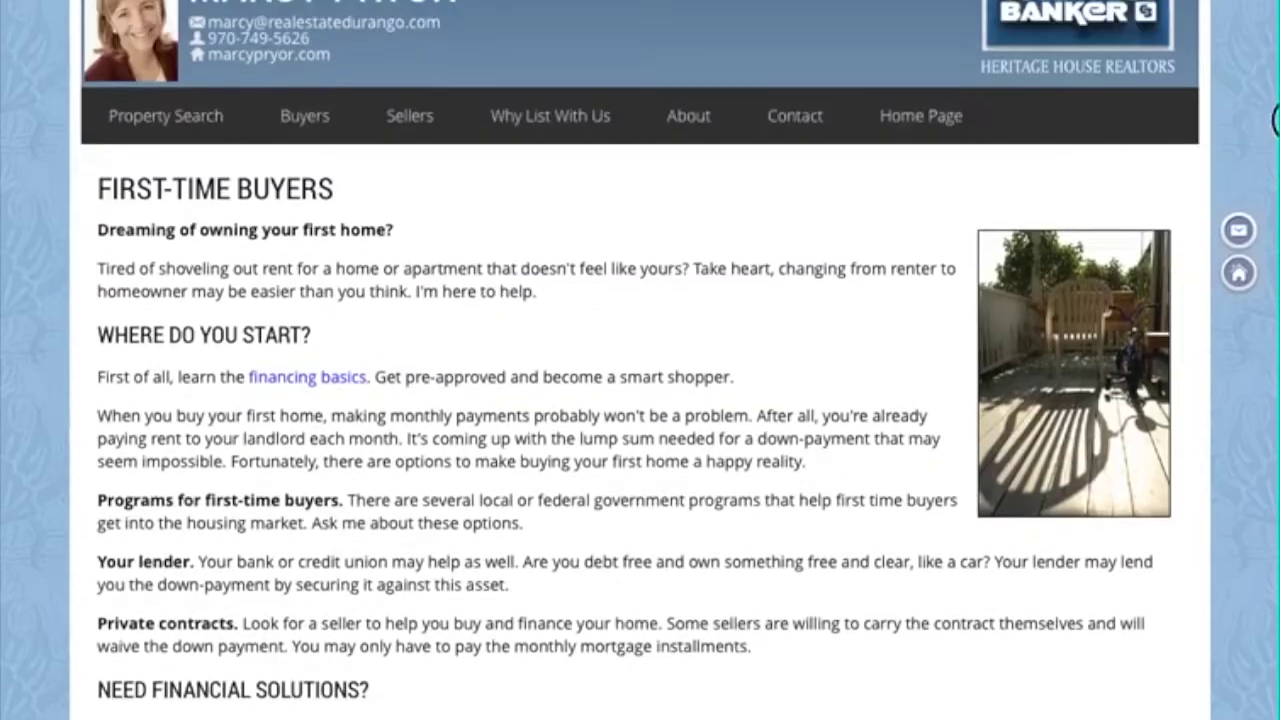
- Return to the site's home page, then go to the control panel's Standard Pages list
click(925, 130)
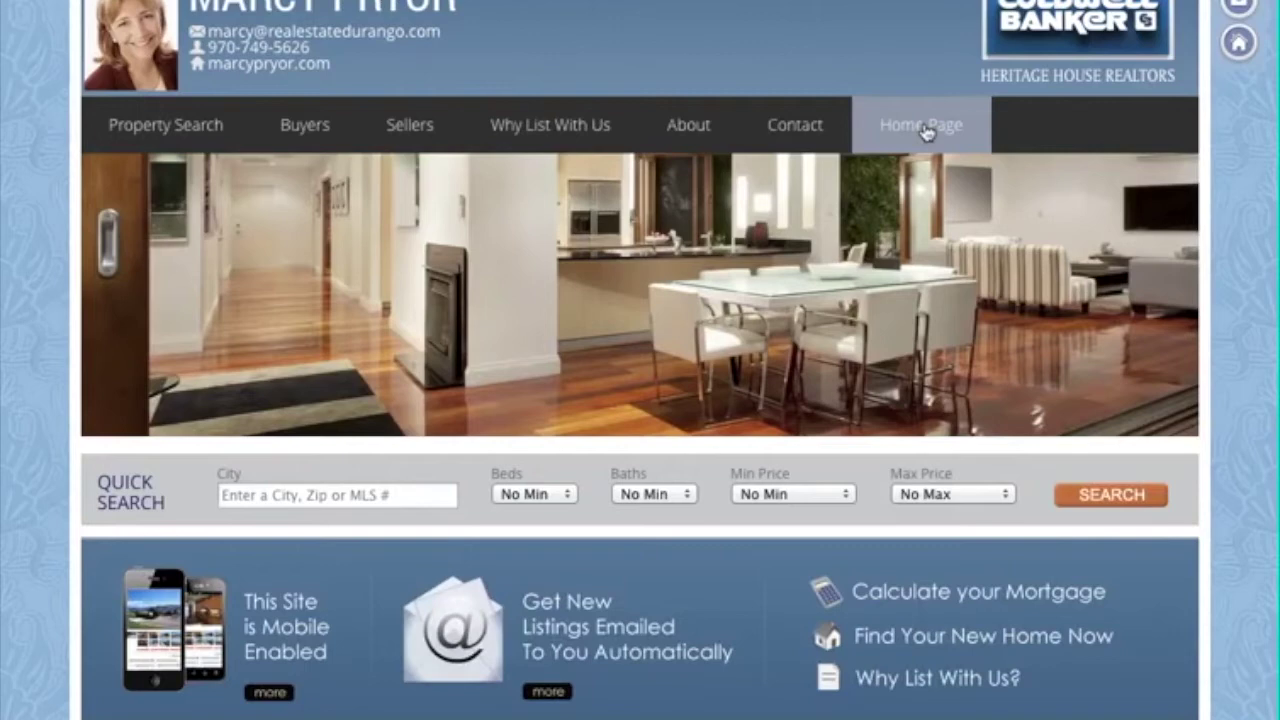
scroll(640, 400, down, 3)
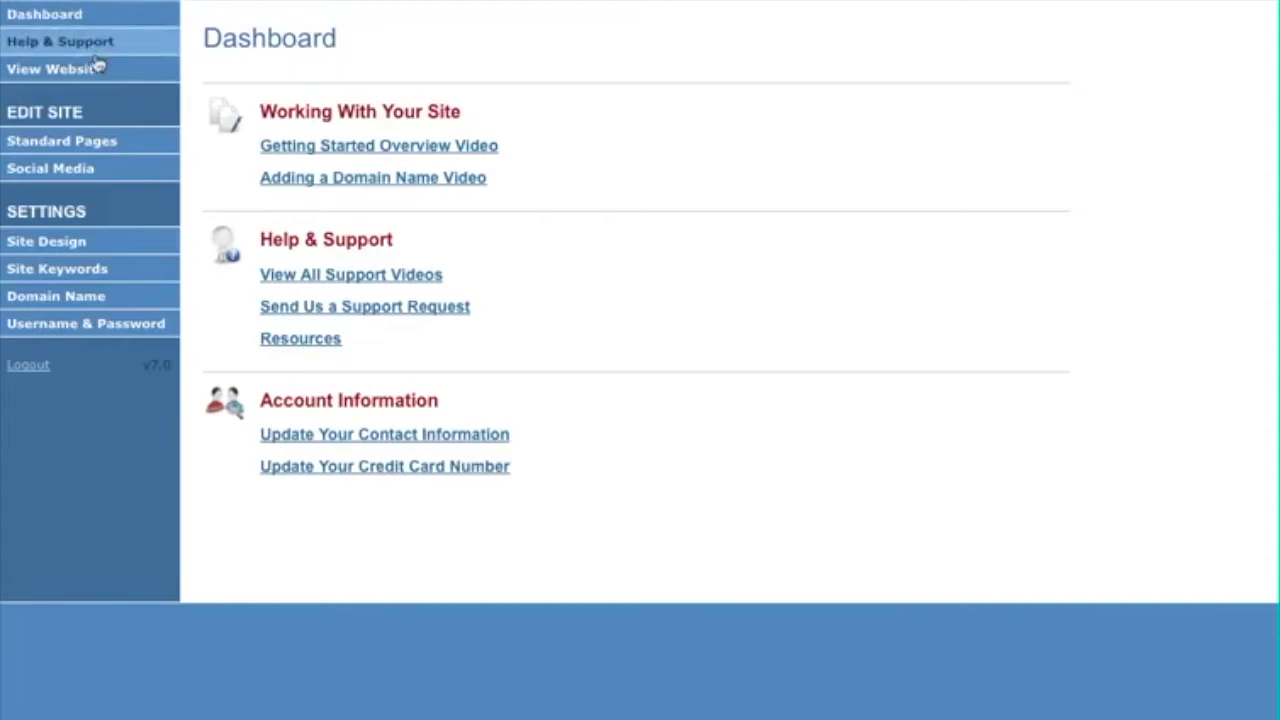
click(95, 150)
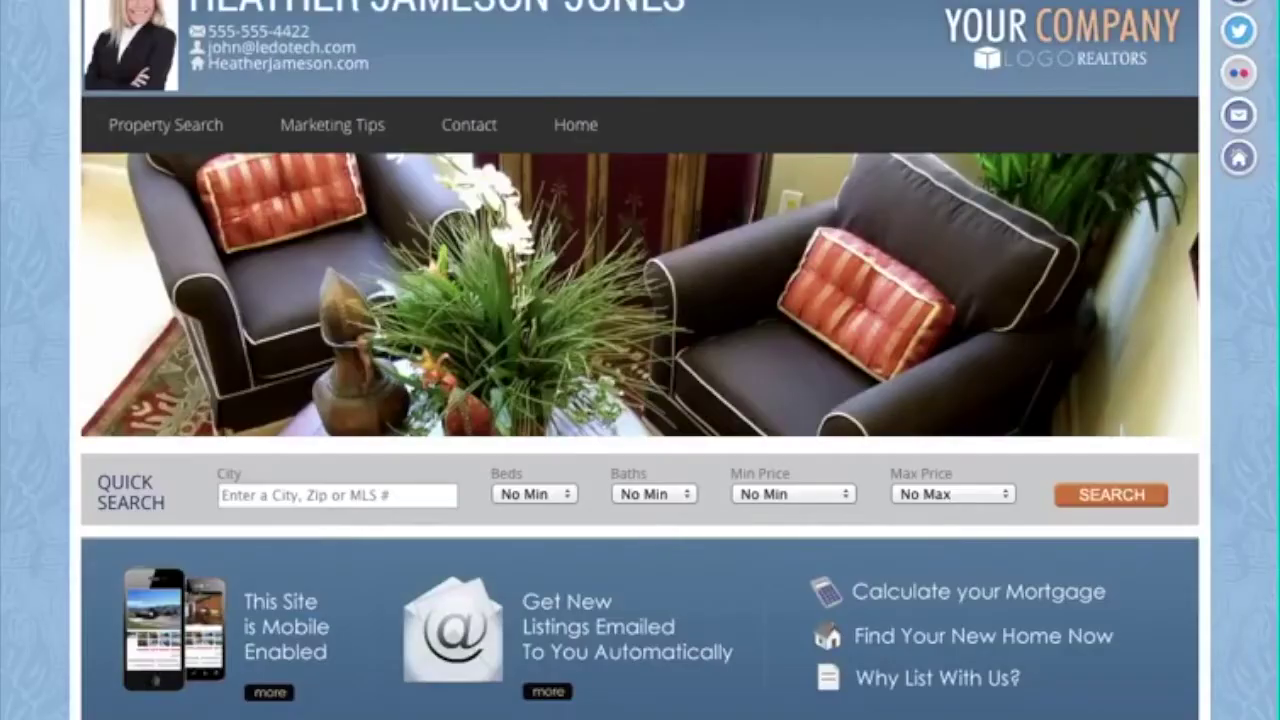
scroll(1272, 445, down, 5)
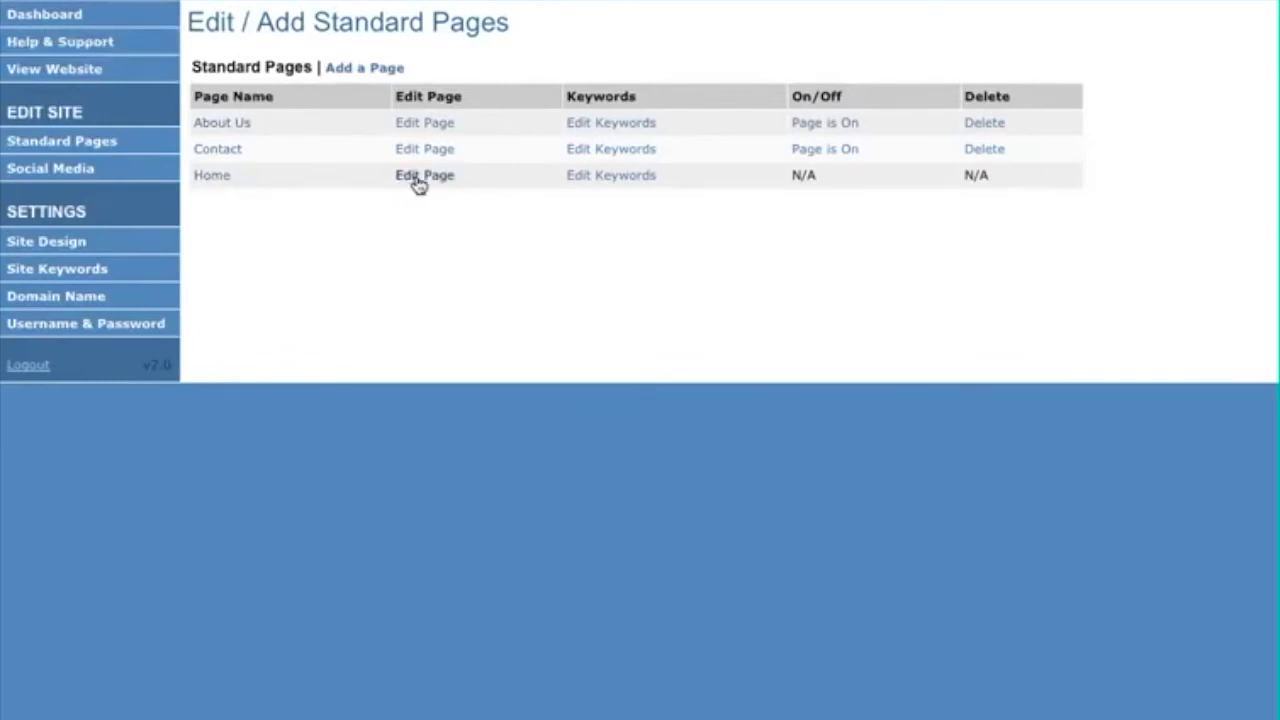
- Add a 'New Paragraph...' line after 'features.' on the Home page and go back to Standard Pages
click(418, 180)
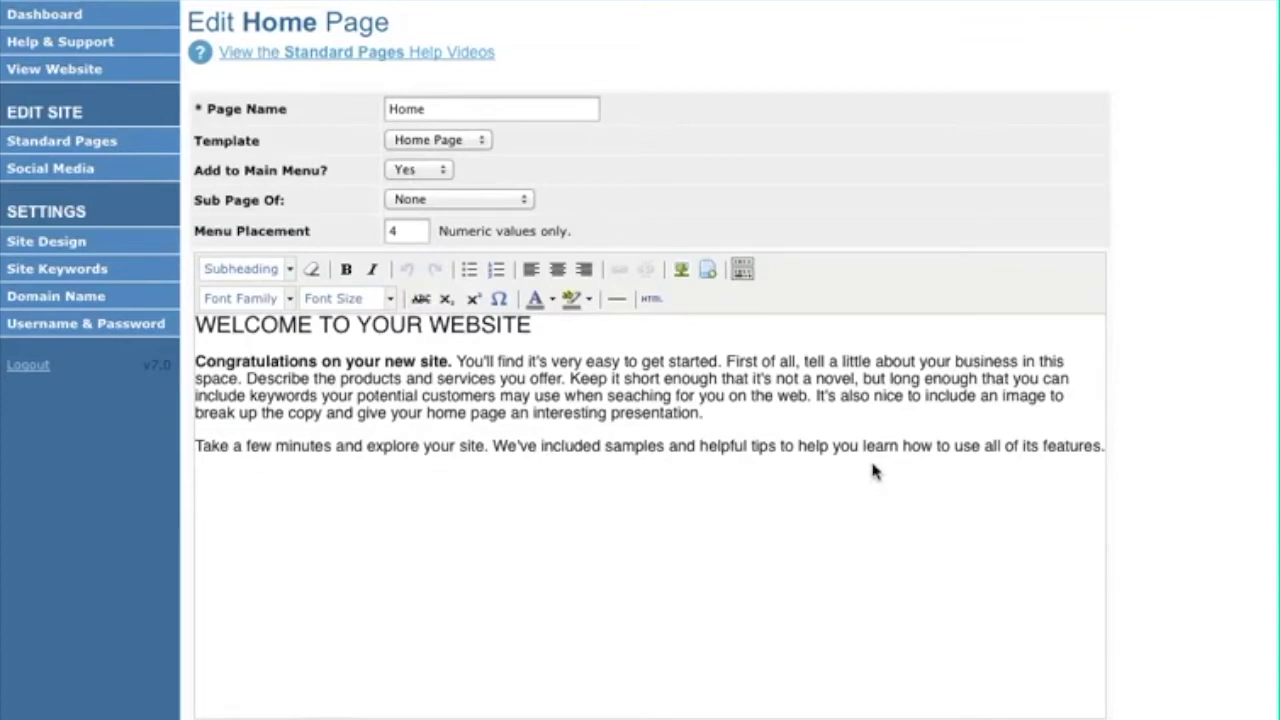
click(1100, 447)
key(Return)
text(New )
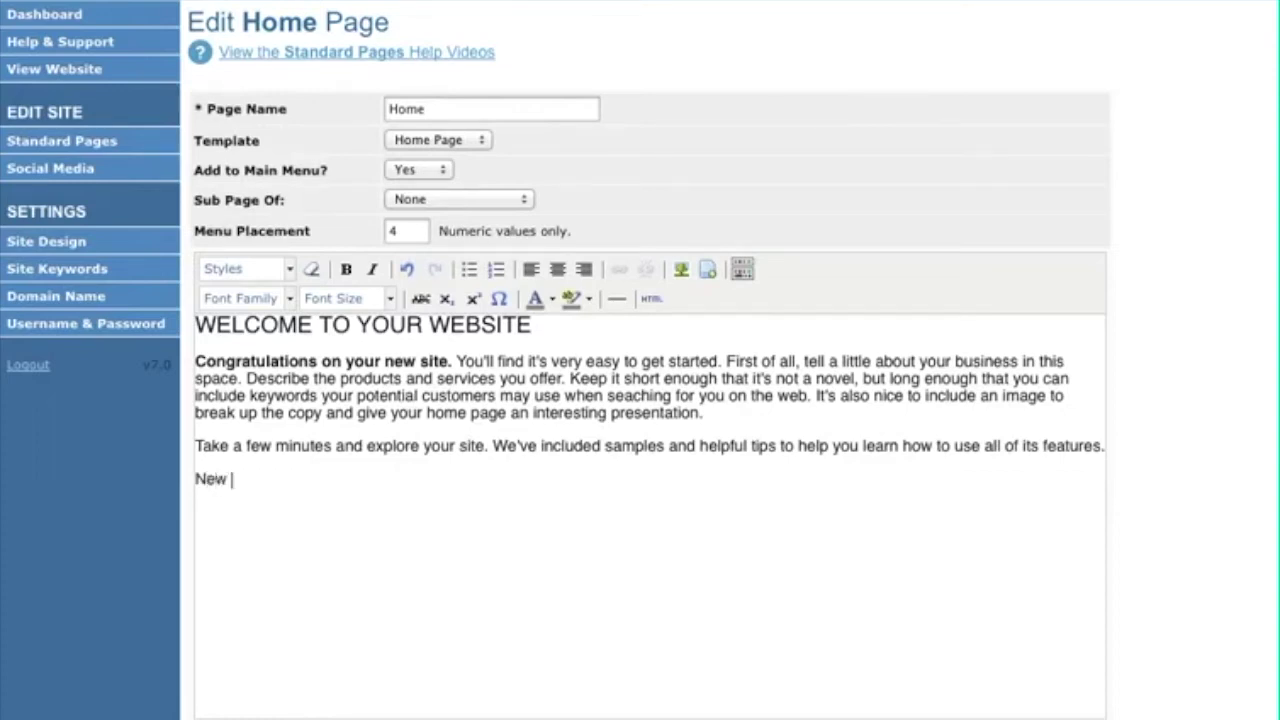
text(Paragrap)
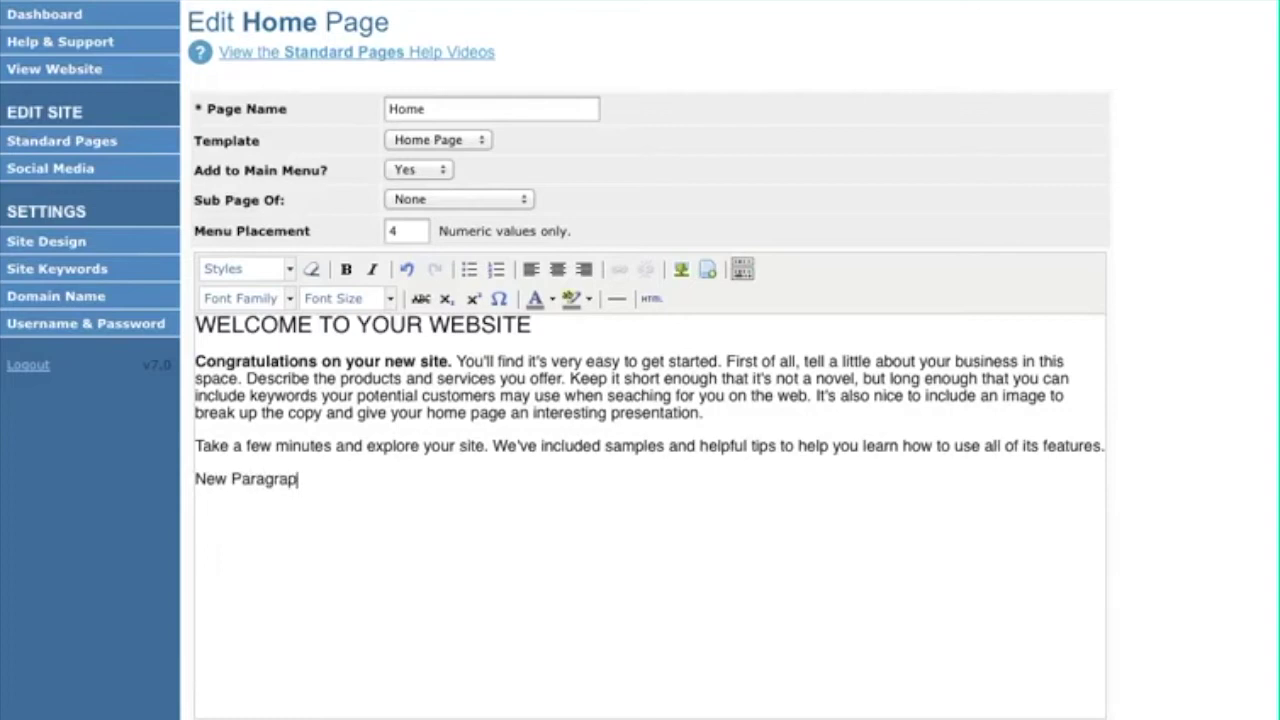
text(h...)
click(495, 54)
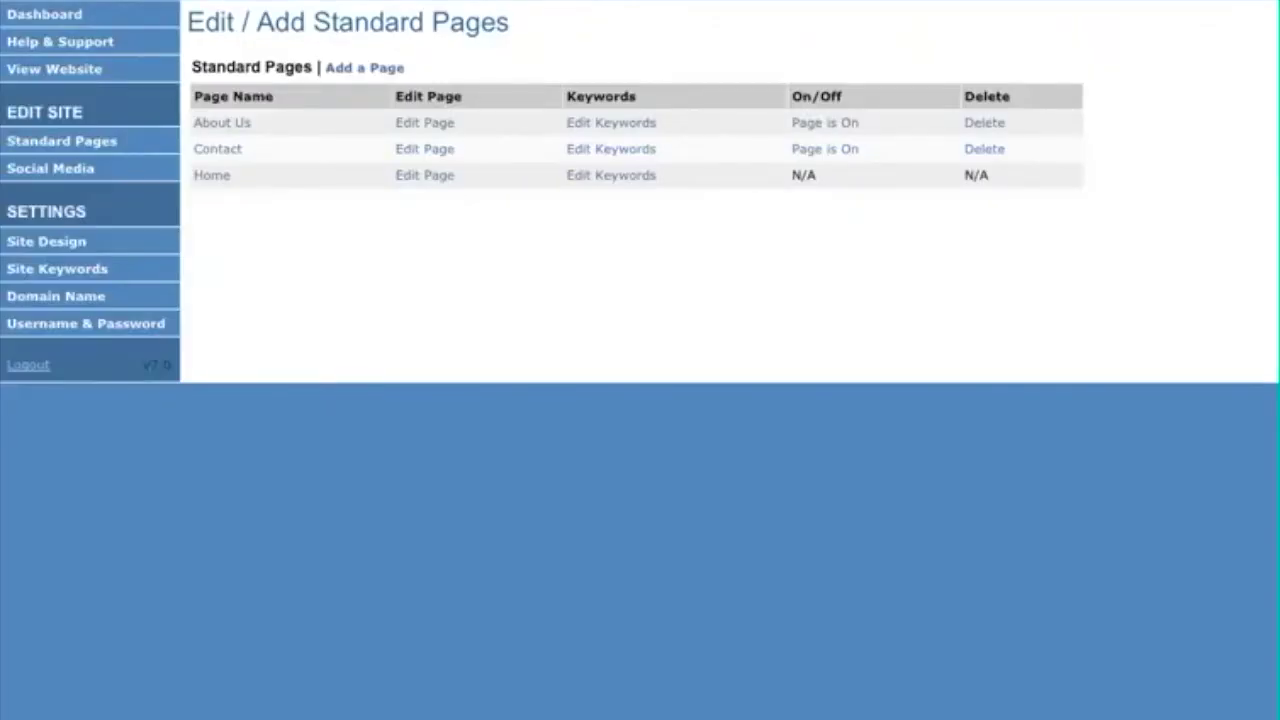
- Reopen the Home page and make the 'New Paragraph...' line bold
click(424, 177)
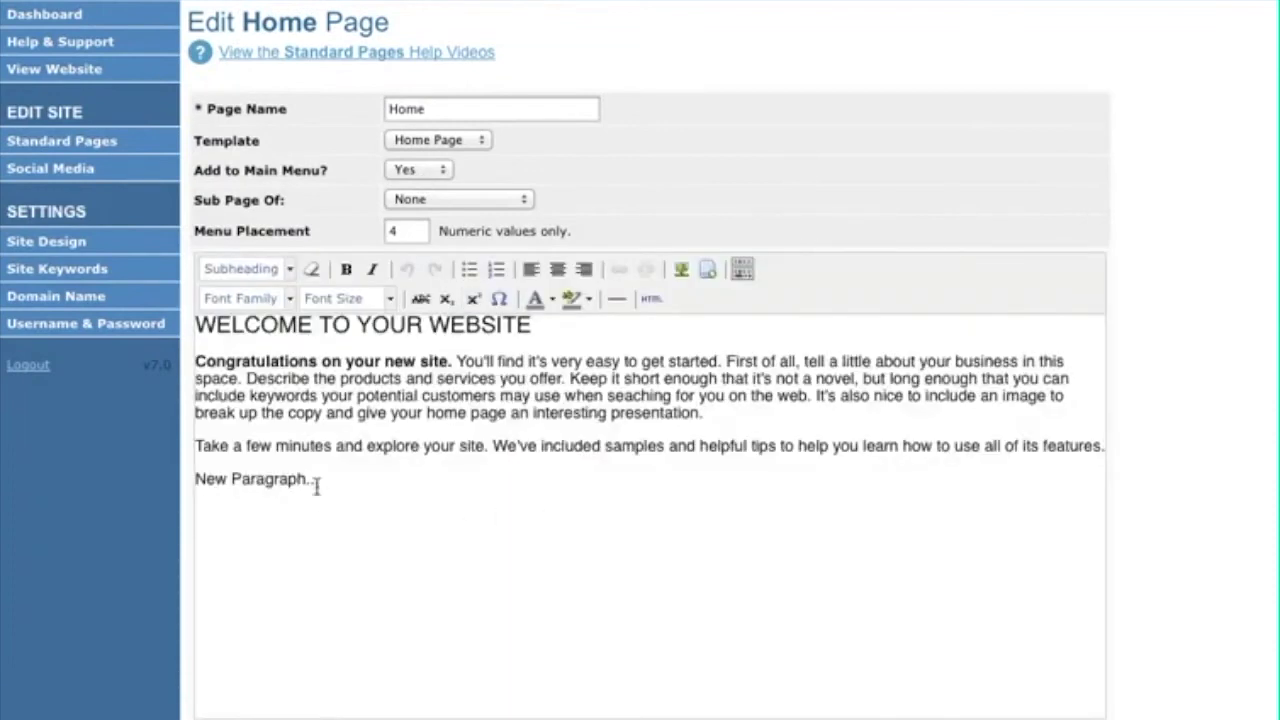
drag(322, 483, 196, 480)
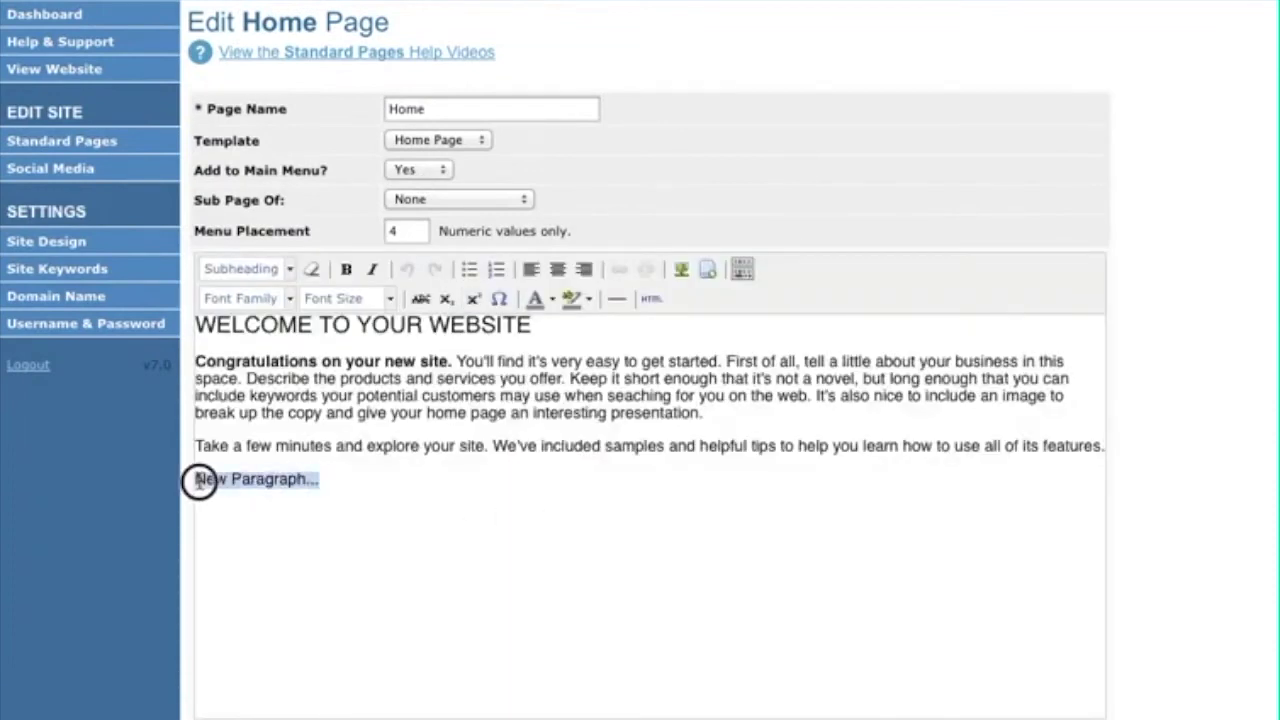
click(346, 270)
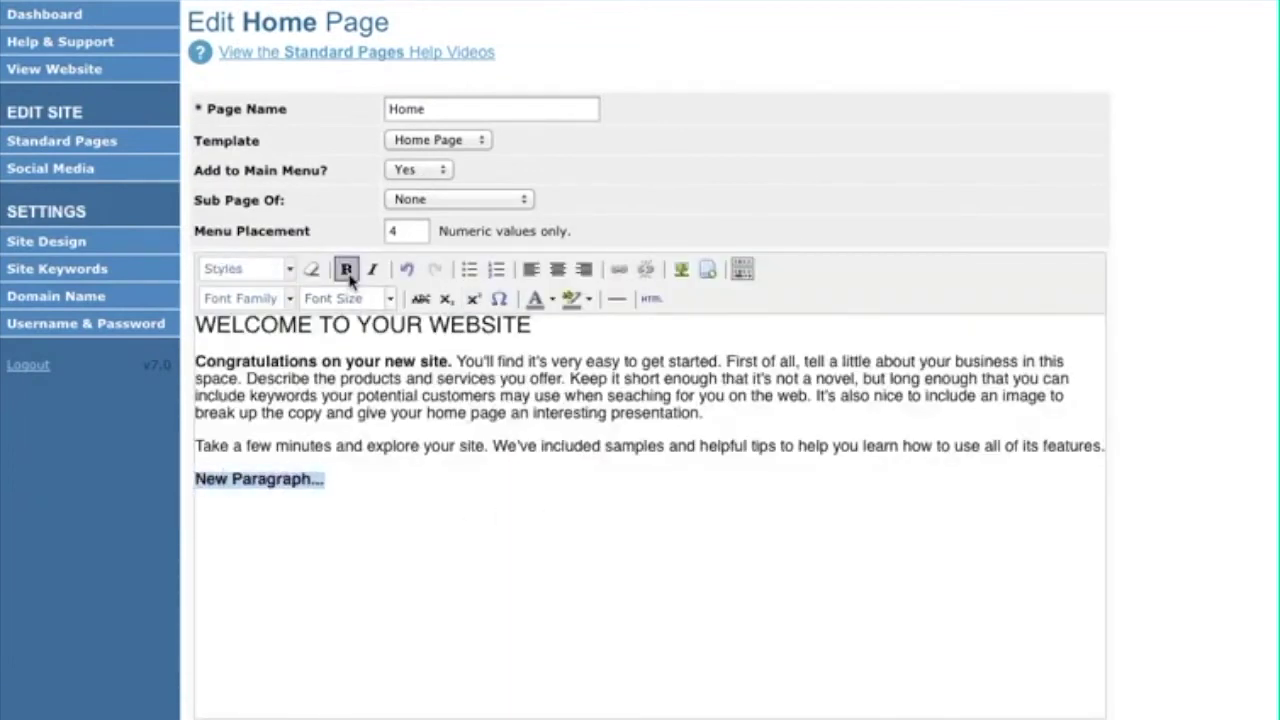
click(557, 586)
- Add non-bold lines 'This' and 'Tha' below it as a bulleted list
key(Return)
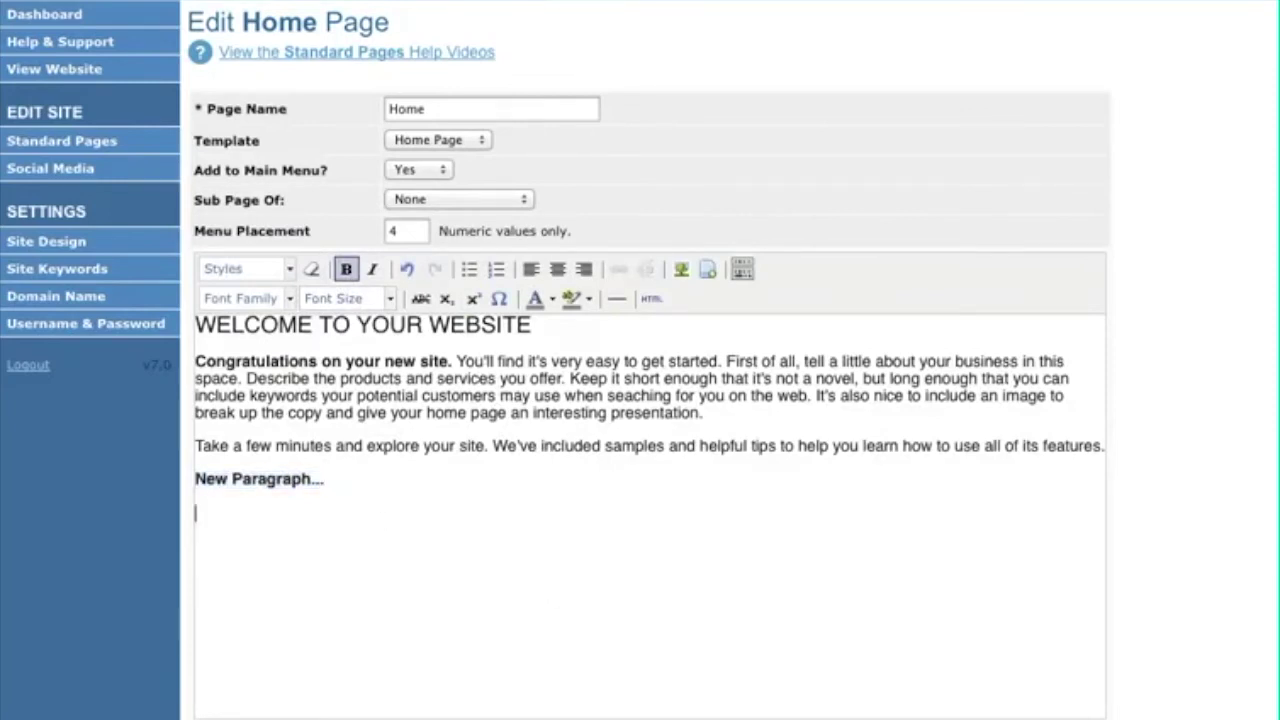
text(This)
key(Return)
text(Tha)
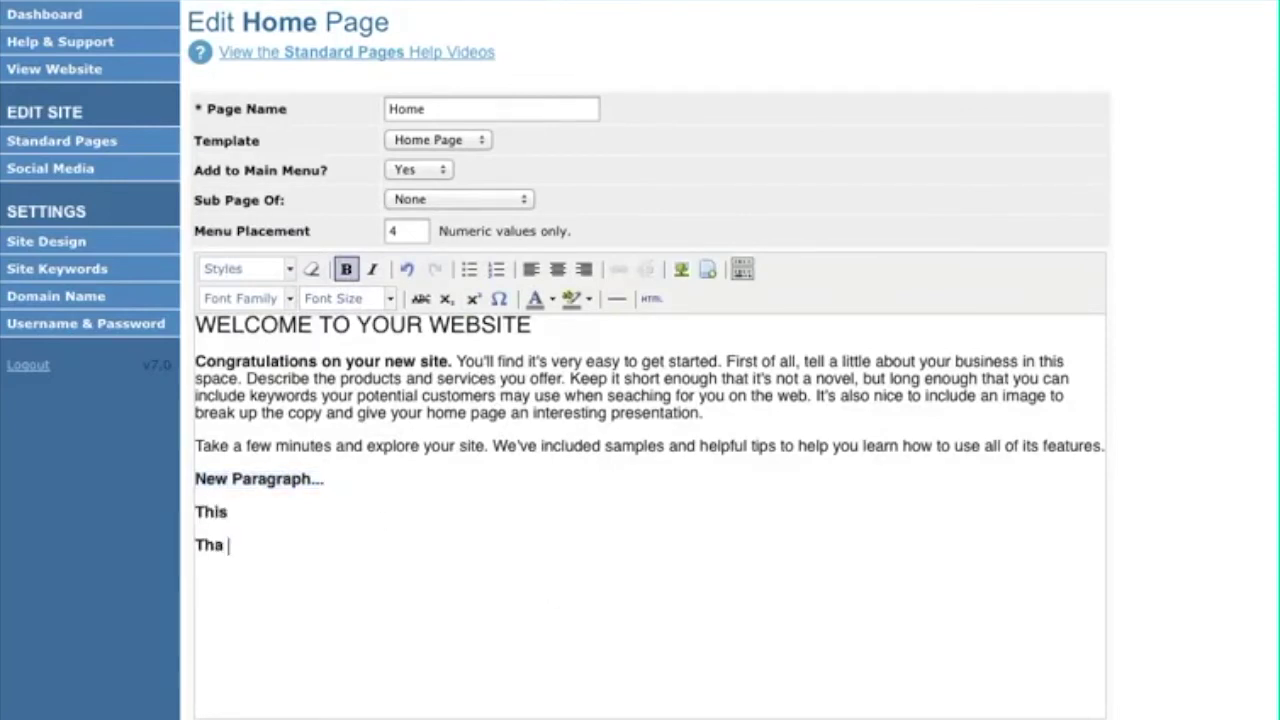
drag(230, 548, 193, 505)
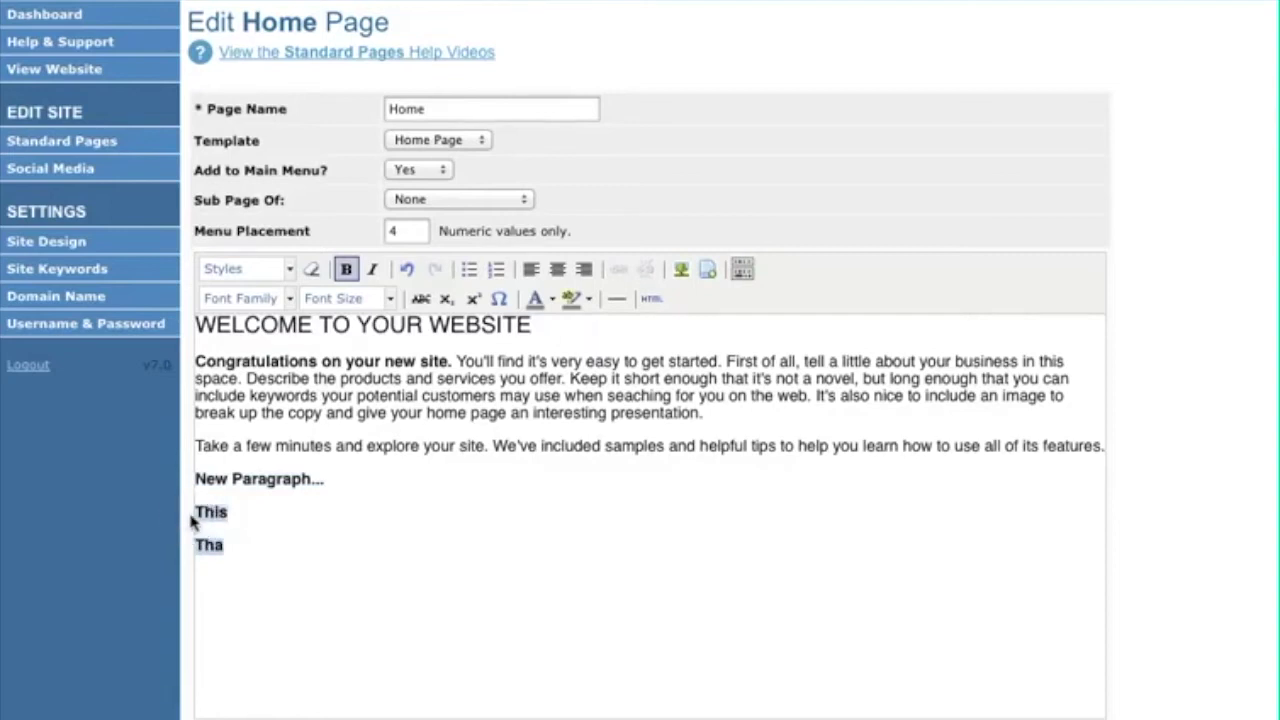
click(345, 270)
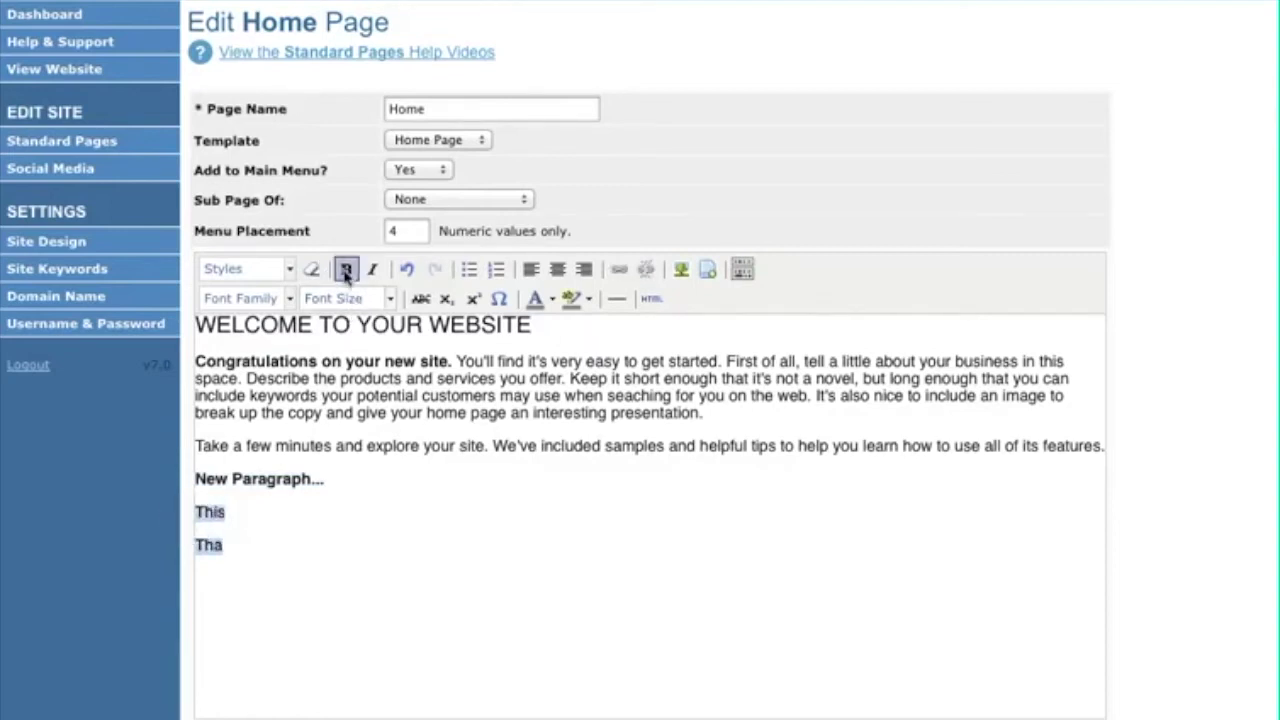
click(469, 270)
click(458, 566)
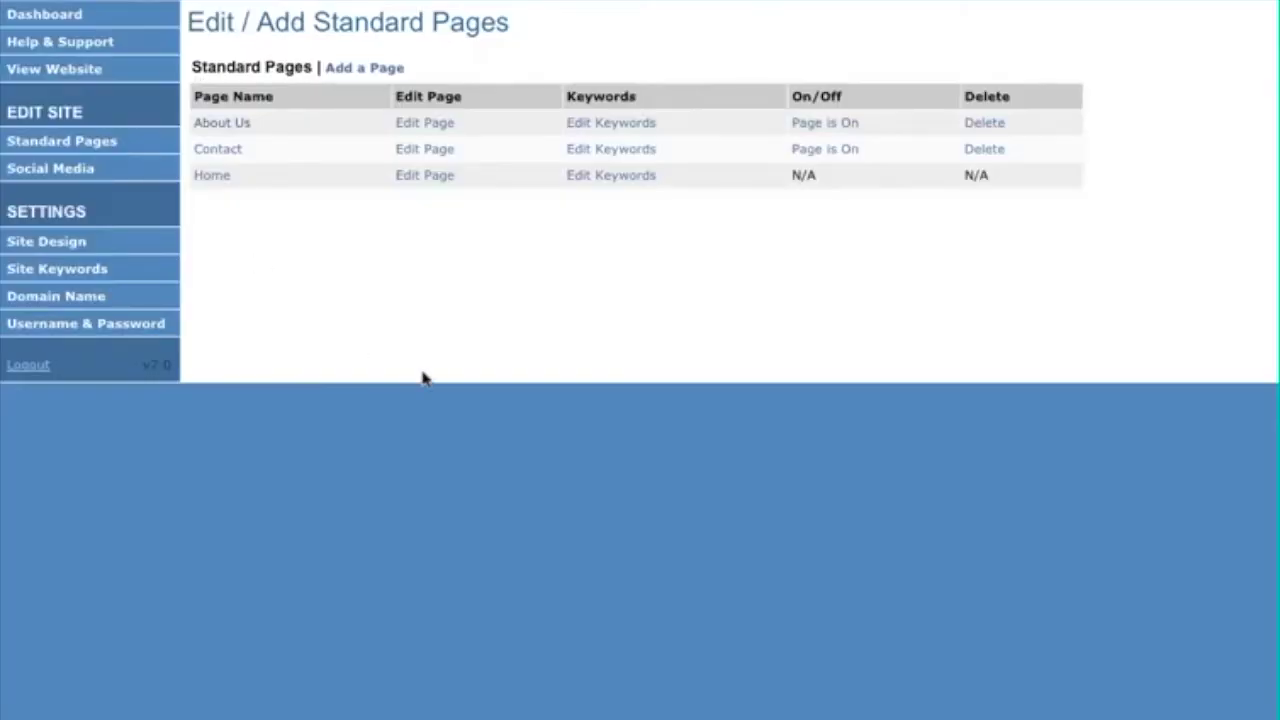
- Open Help & Support and browse its tutorial videos on overviews, menus and text
click(72, 45)
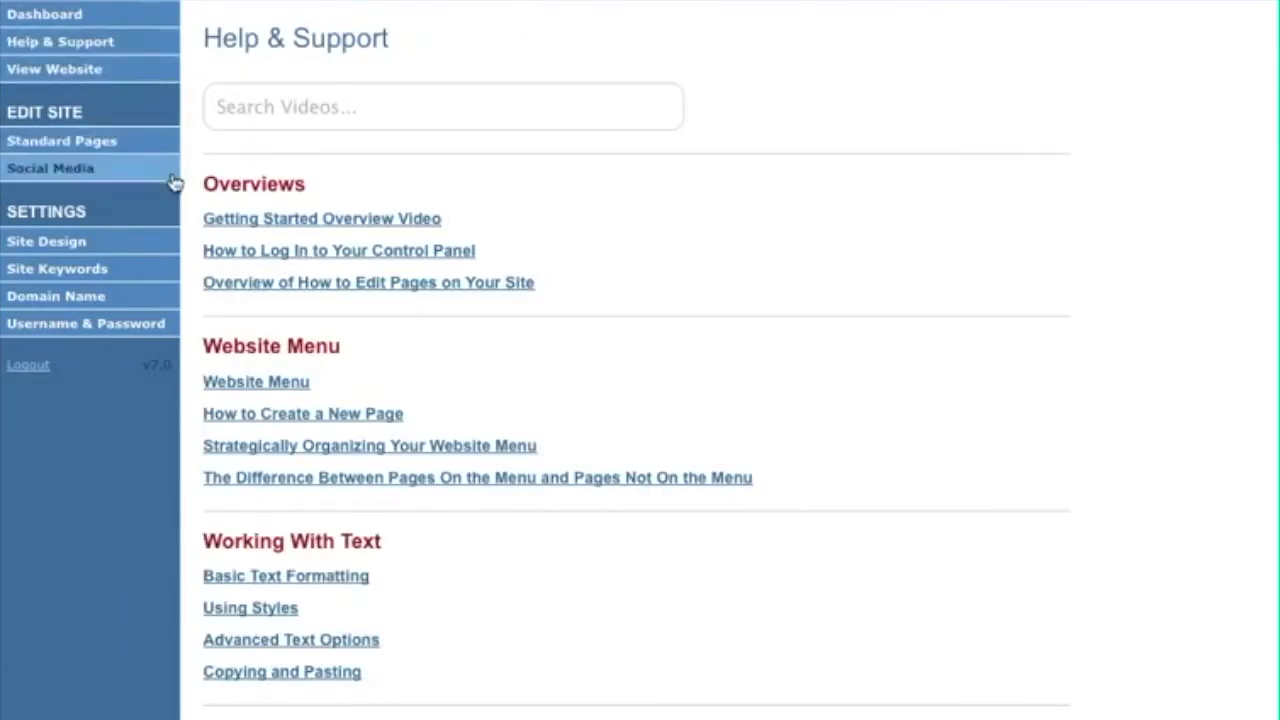
scroll(797, 423, down, 3)
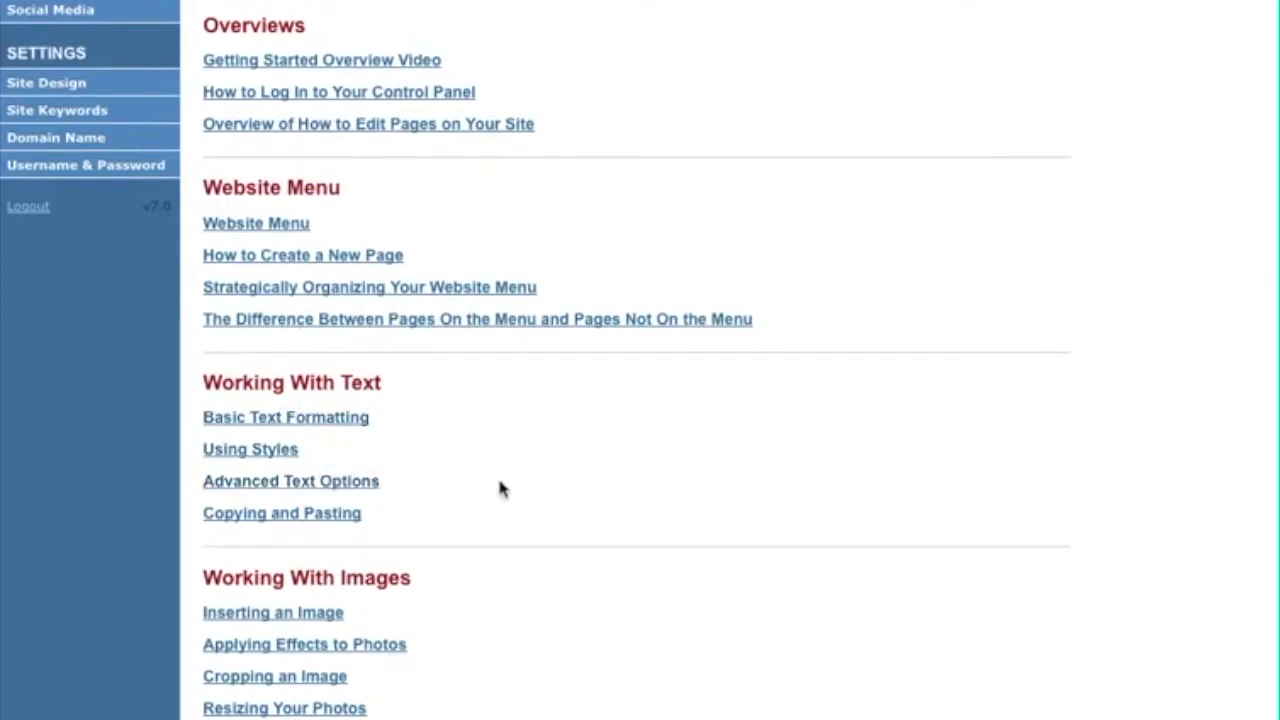
scroll(476, 497, down, 3)
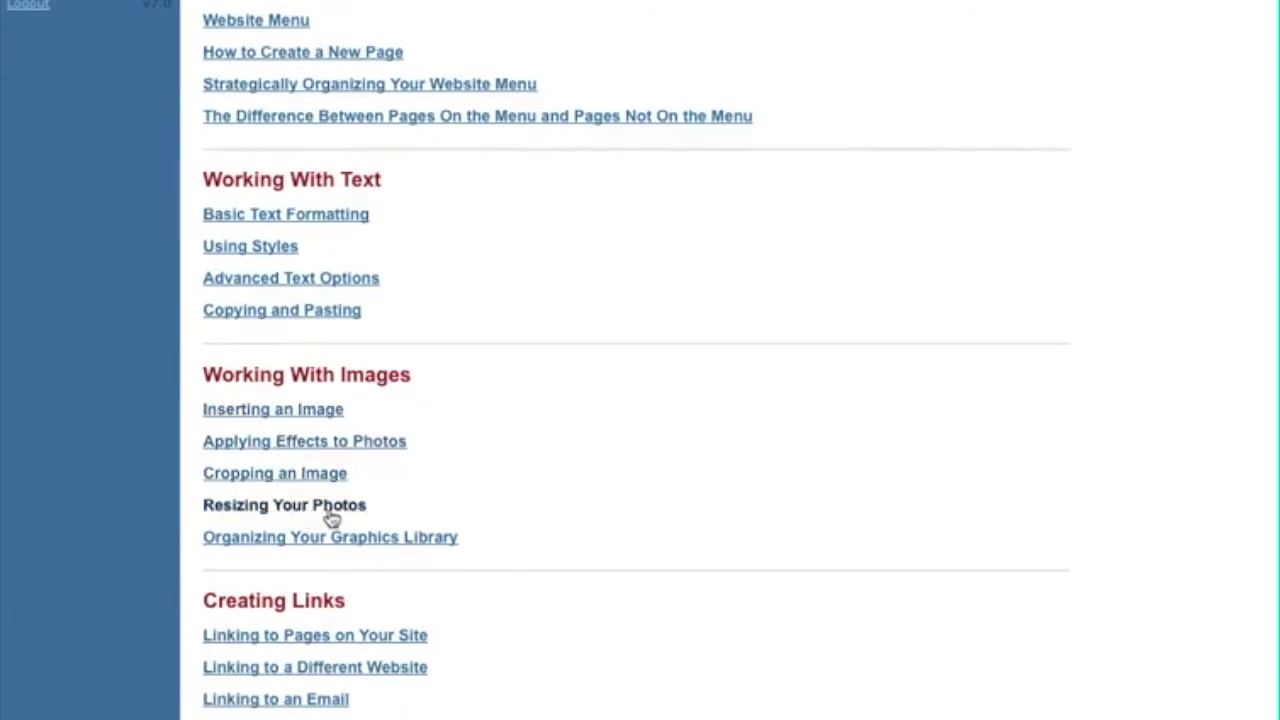
scroll(565, 414, down, 1)
scroll(574, 409, down, 3)
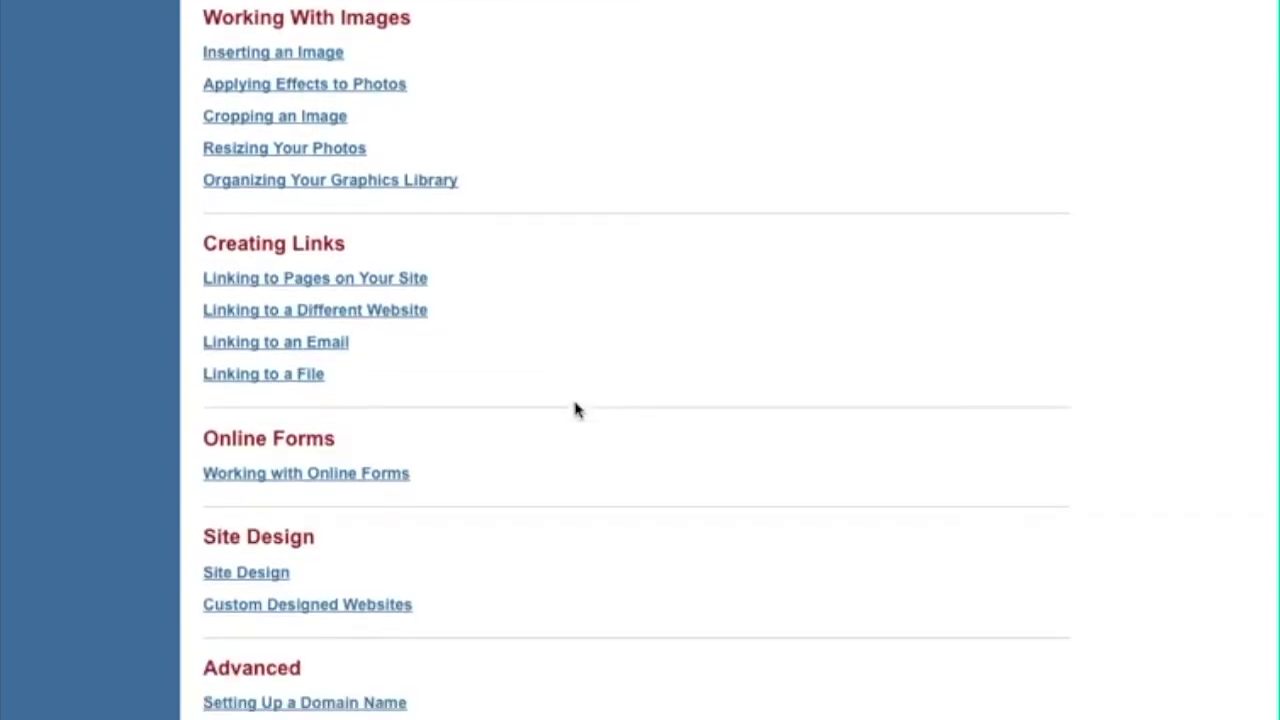
scroll(575, 409, down, 2)
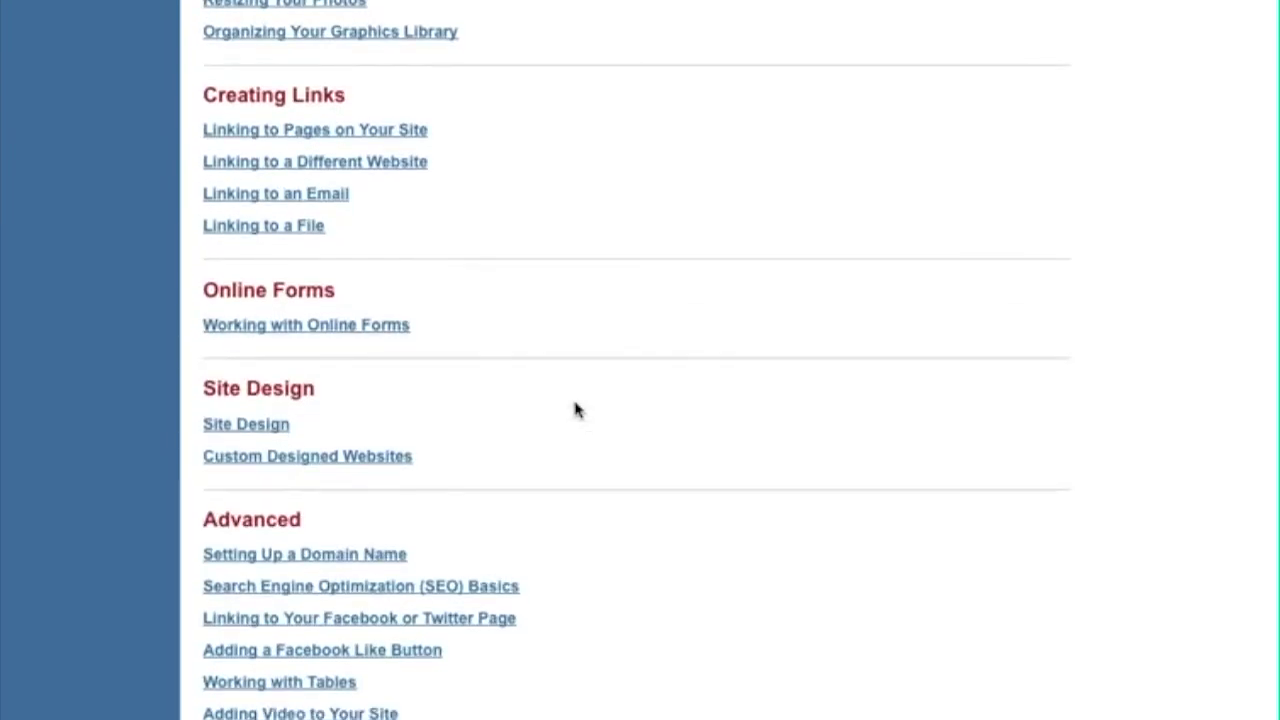
scroll(575, 409, up, 4)
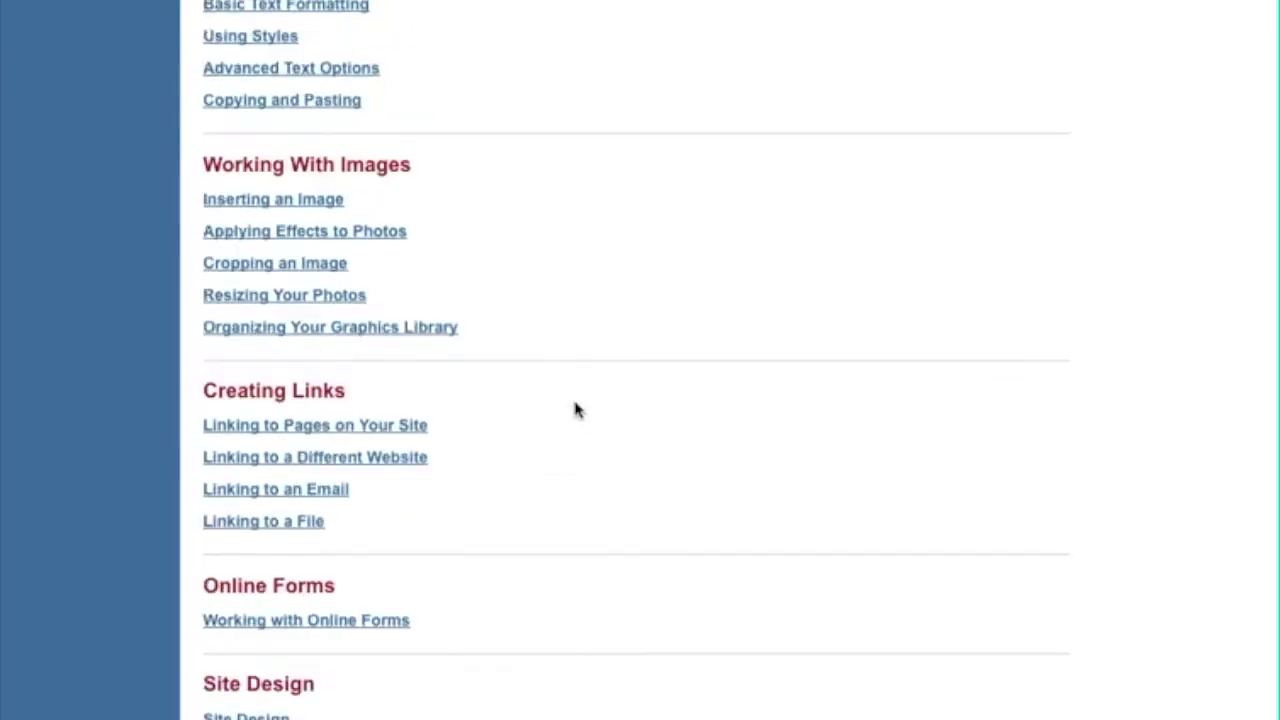
scroll(575, 409, up, 2)
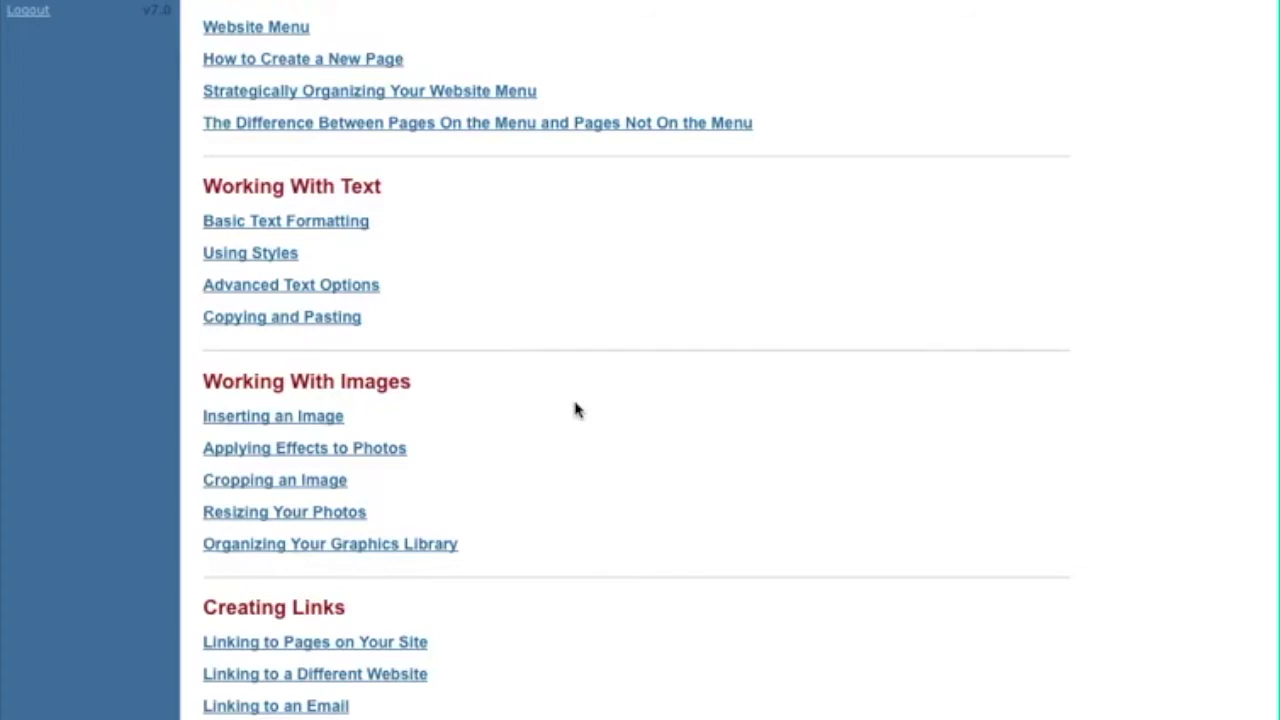
scroll(566, 340, up, 5)
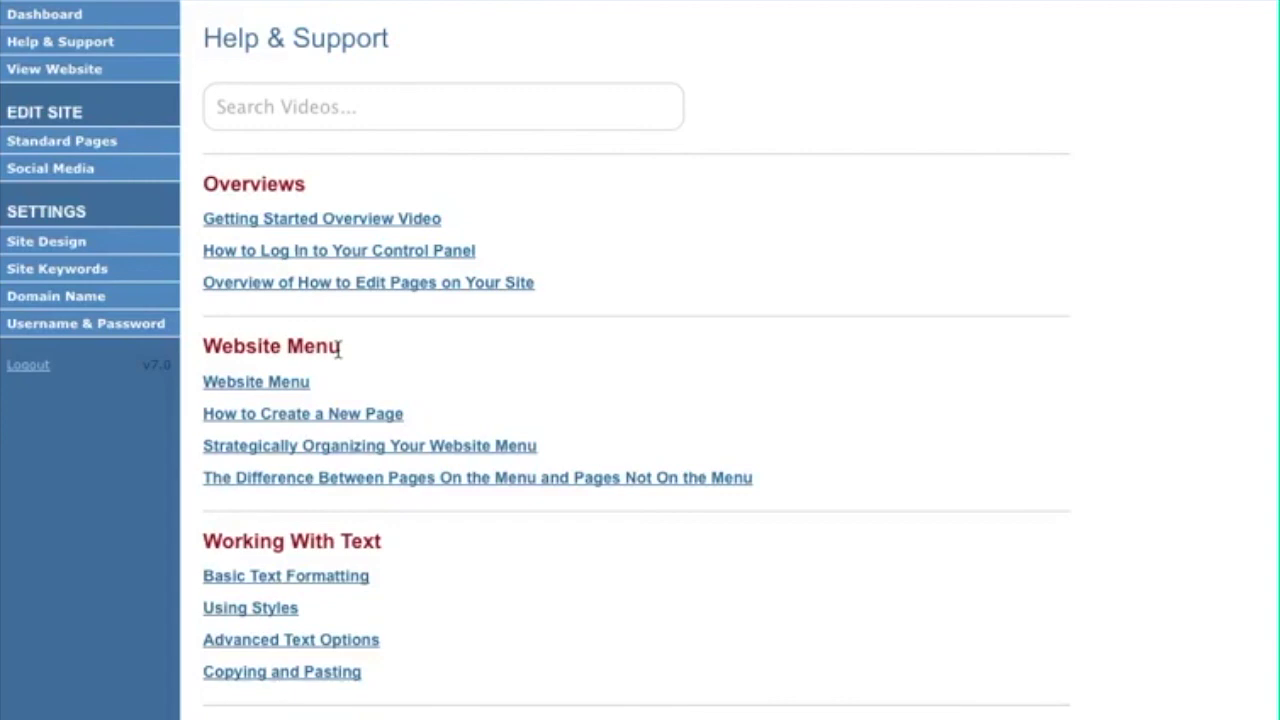
- Open the About Us page in the editor and select its building photo
click(75, 148)
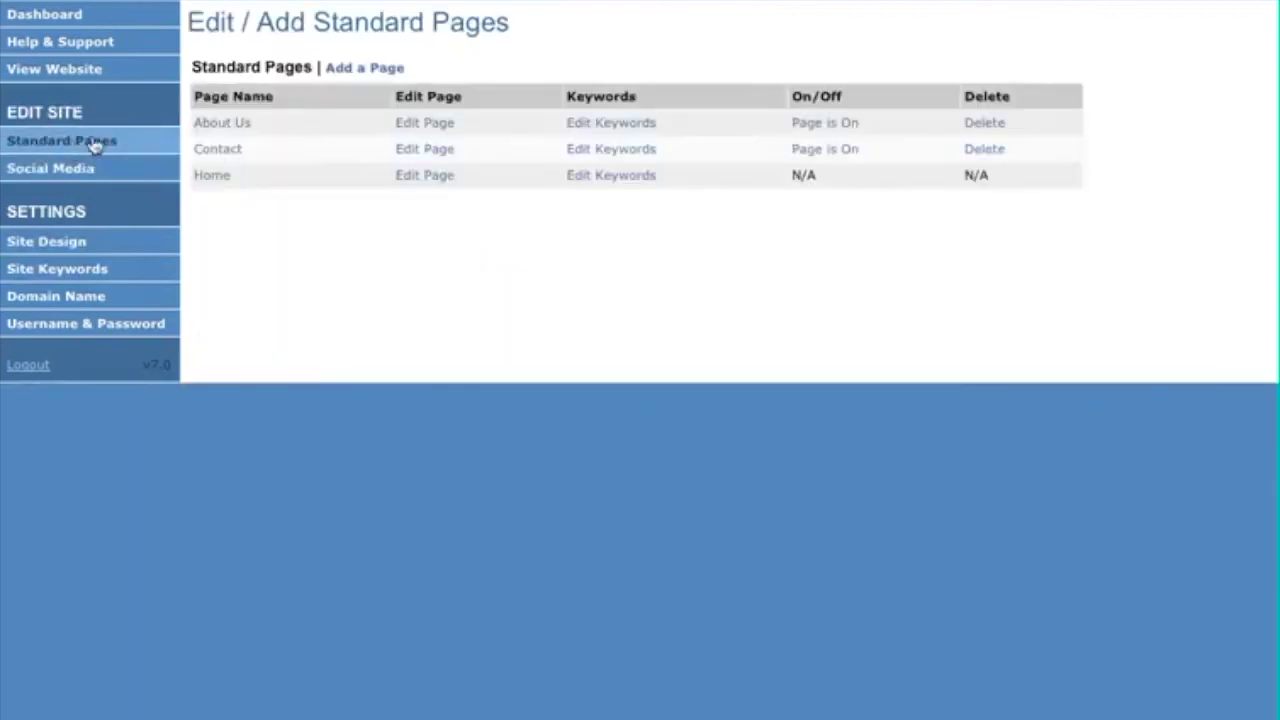
click(410, 125)
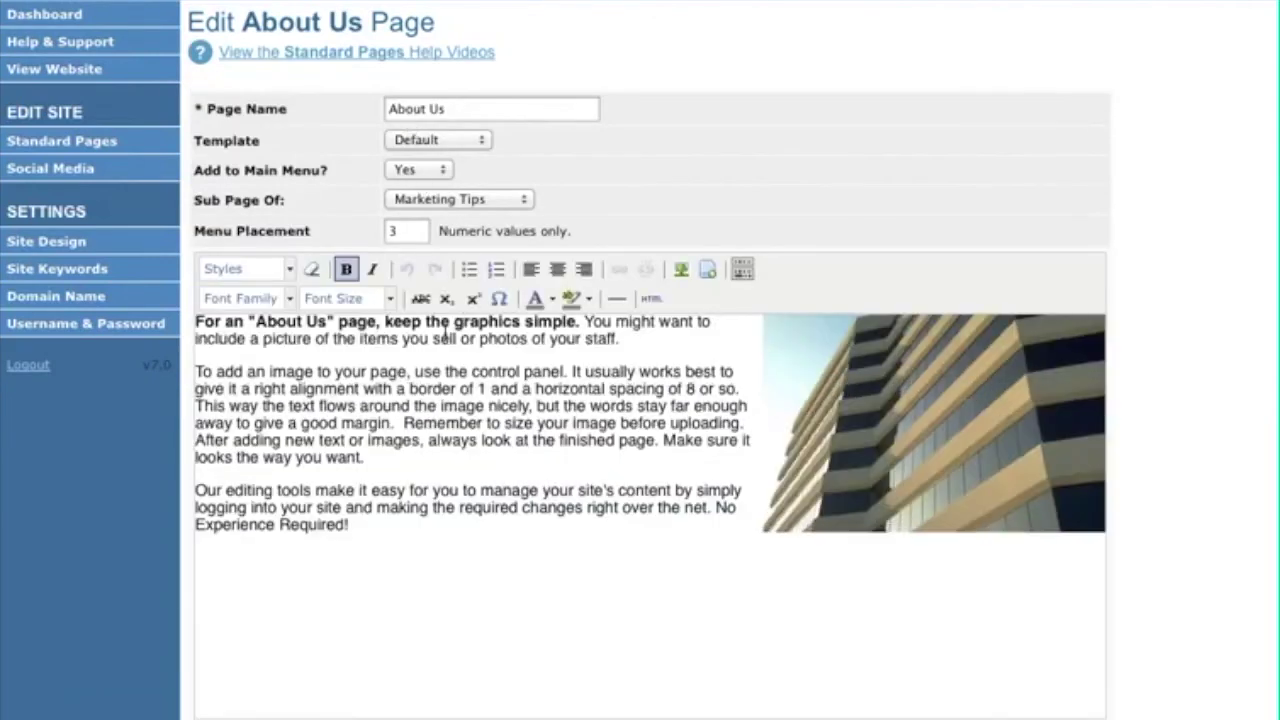
click(903, 490)
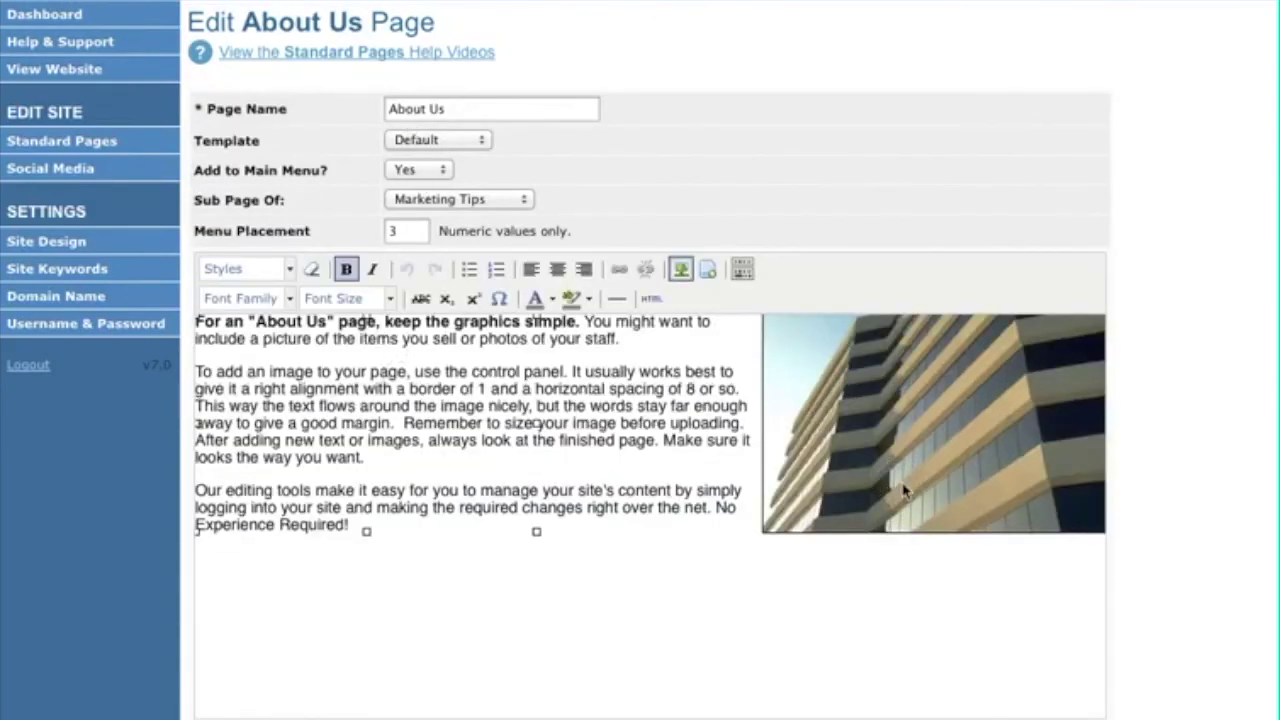